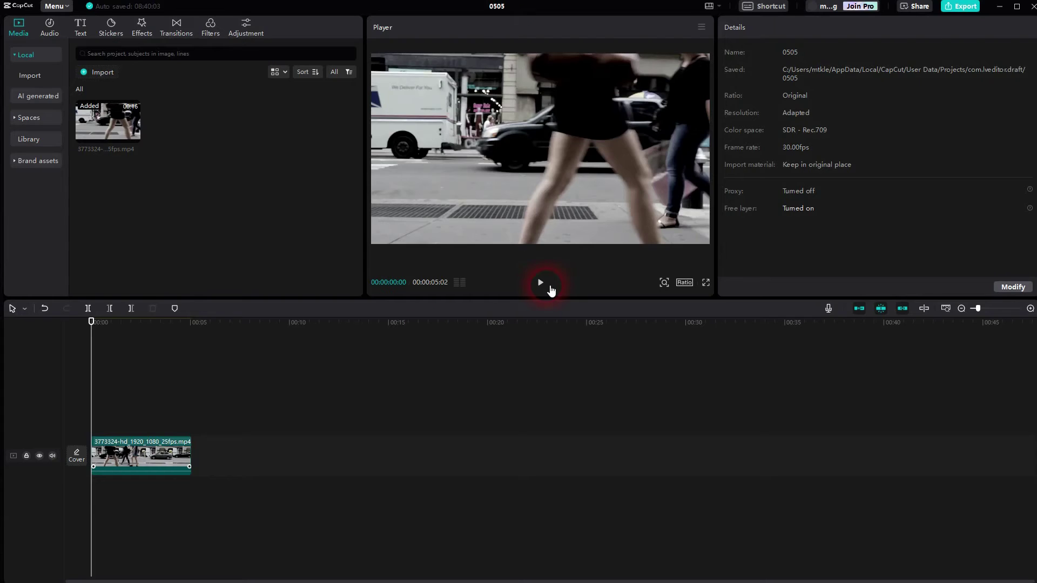
# Step: Preview the street clip and park the playhead where the car passes
pyautogui.click(542, 284)
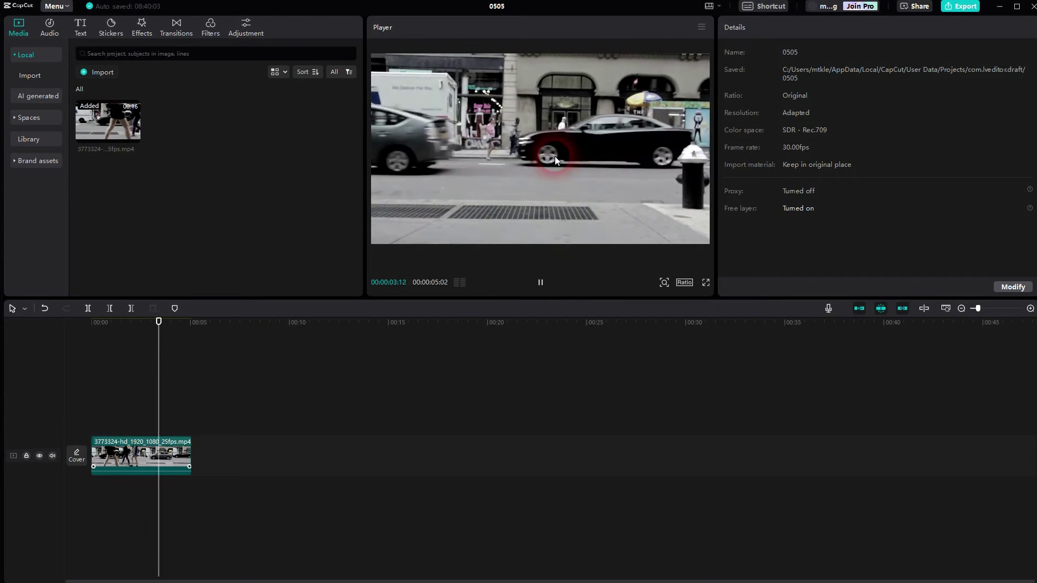
pyautogui.click(540, 283)
pyautogui.click(540, 282)
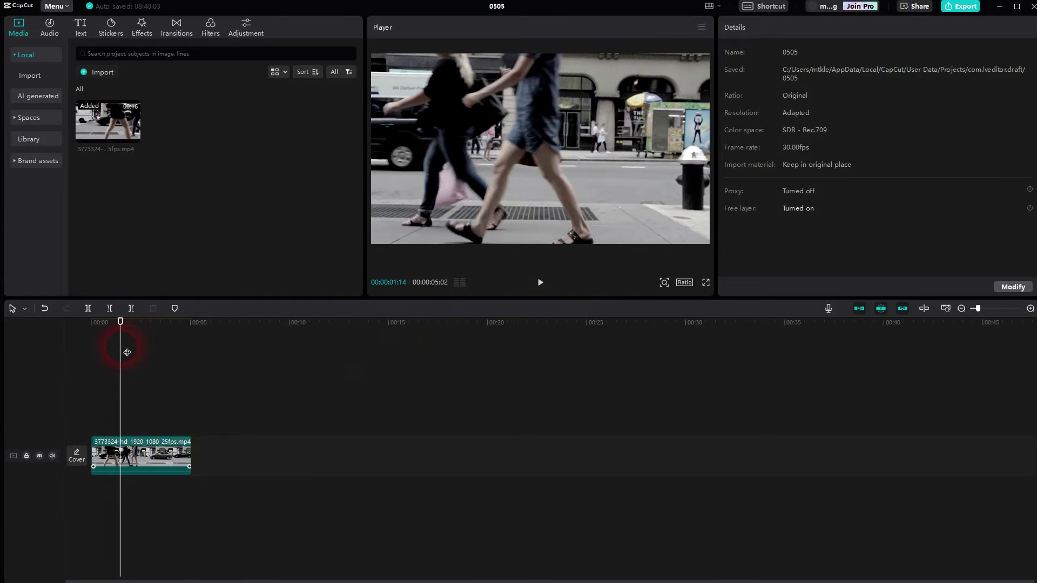
pyautogui.moveTo(126, 351); pyautogui.dragTo(146, 364)
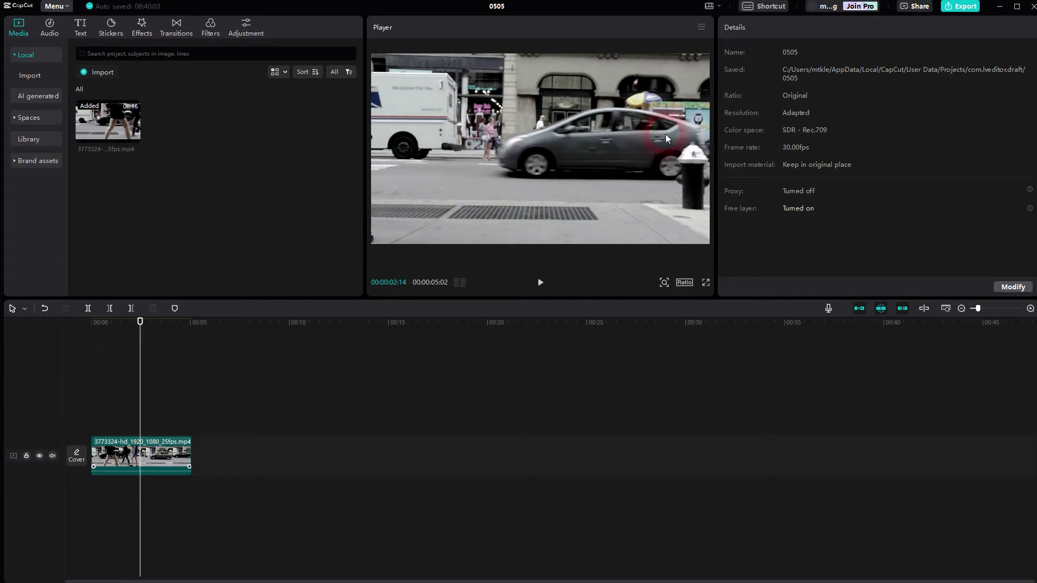
# Step: Add a Default text clip at the playhead, trimmed to the video's end, and select its placeholder text
pyautogui.click(82, 34)
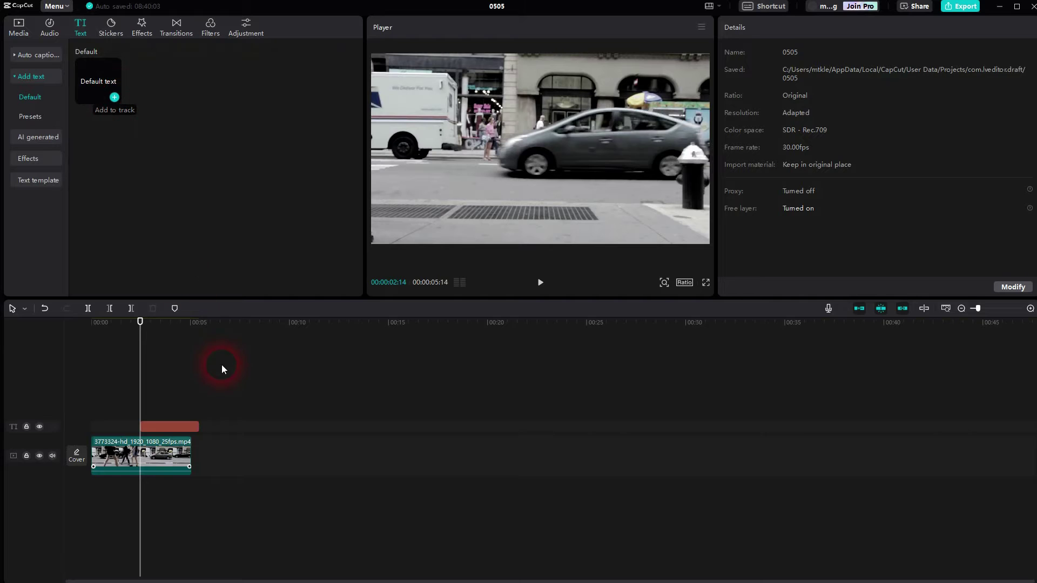
pyautogui.moveTo(129, 122); pyautogui.dragTo(204, 428)
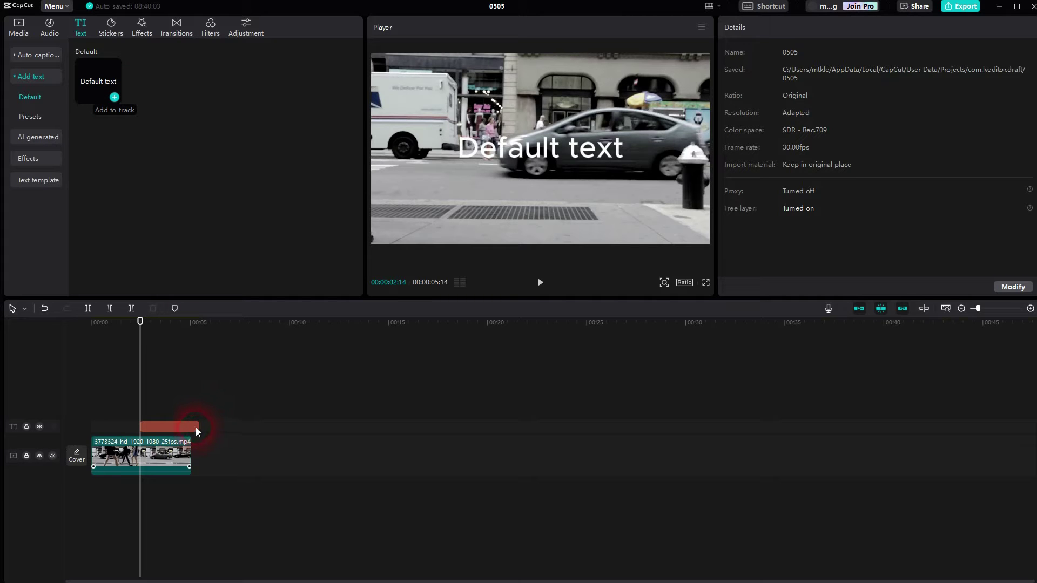
pyautogui.click(195, 427)
pyautogui.moveTo(201, 432); pyautogui.dragTo(192, 430)
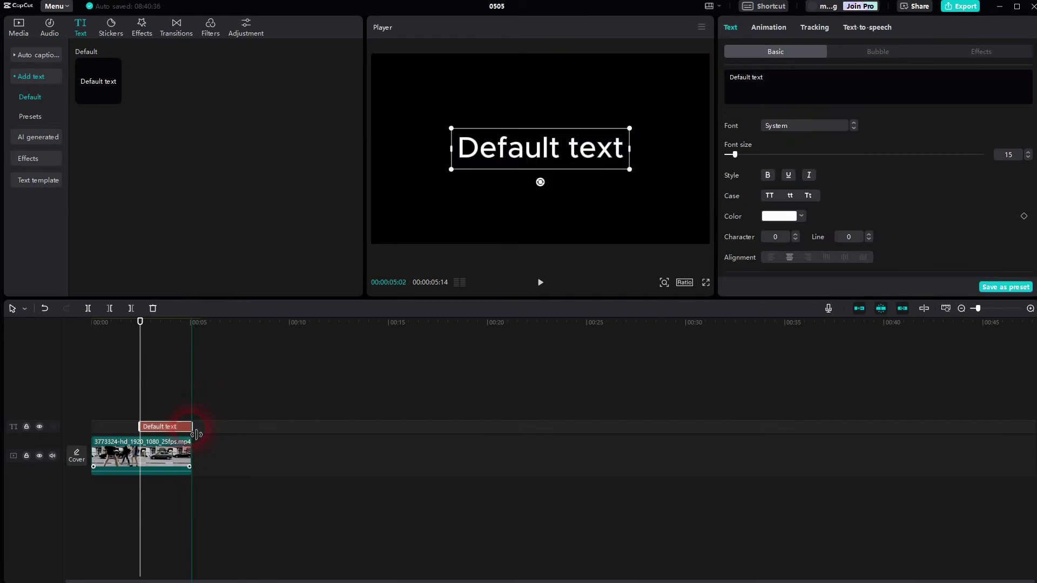
pyautogui.moveTo(791, 82); pyautogui.dragTo(724, 79)
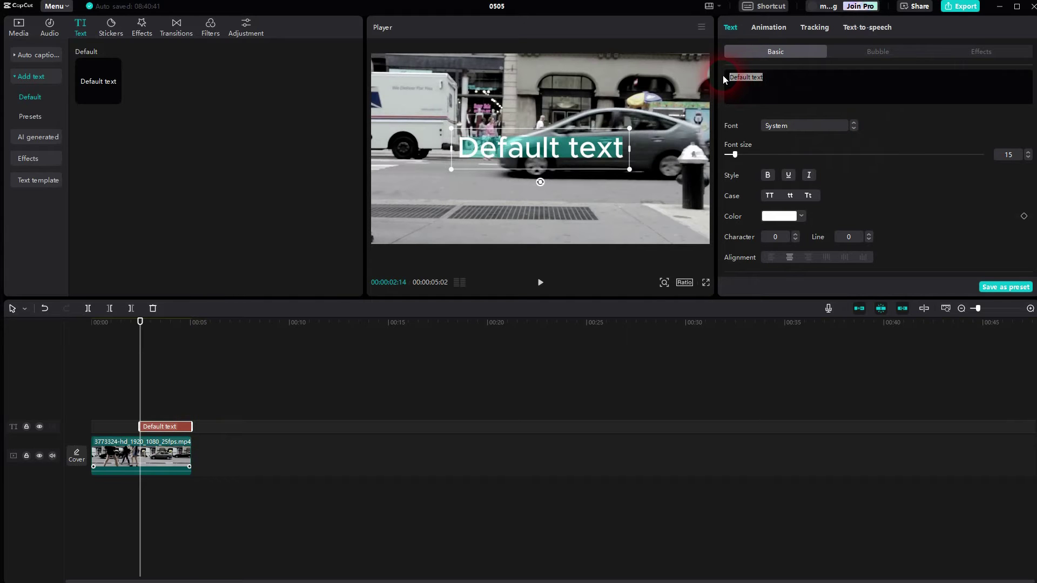
pyautogui.write('VLOG')
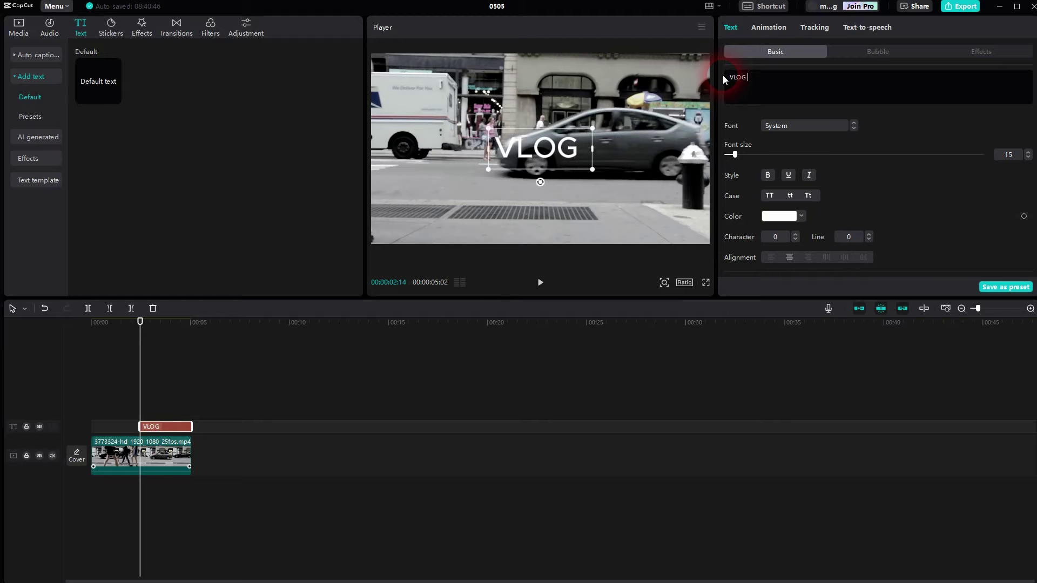
pyautogui.write(' 187')
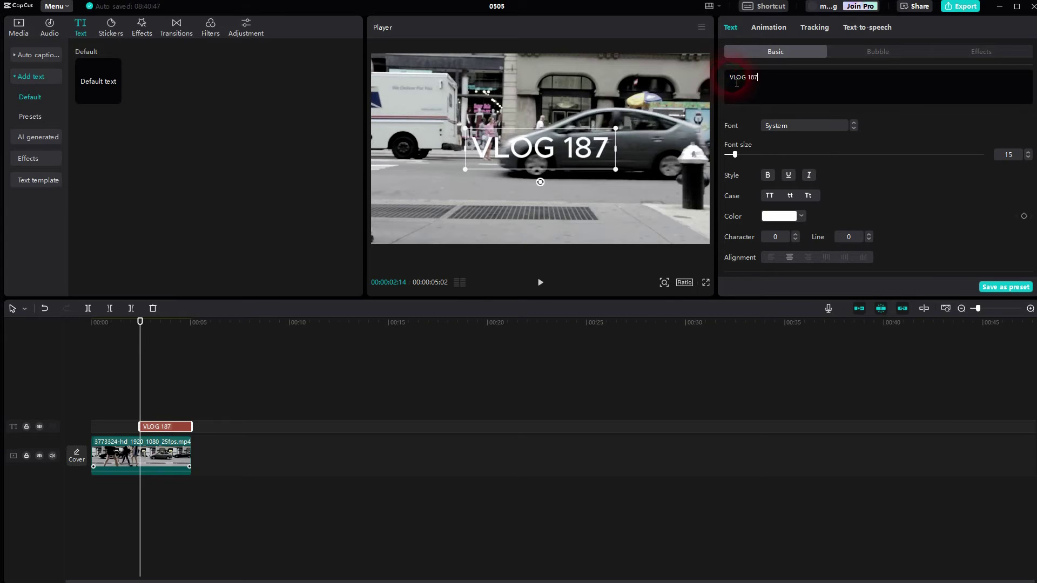
# Step: Style the title in ZY Energy, bold, at font size 22
pyautogui.click(832, 127)
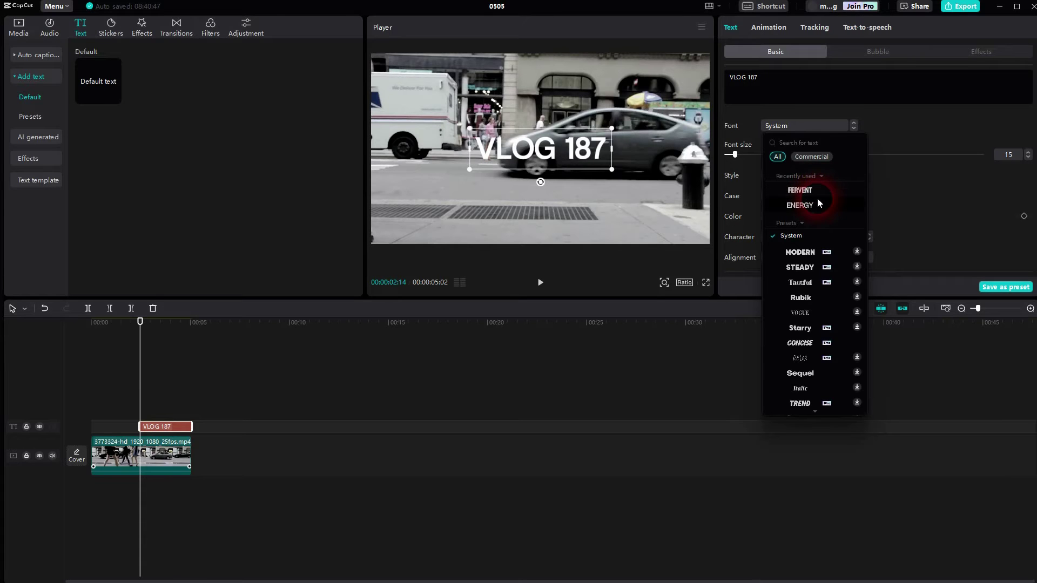
pyautogui.click(798, 206)
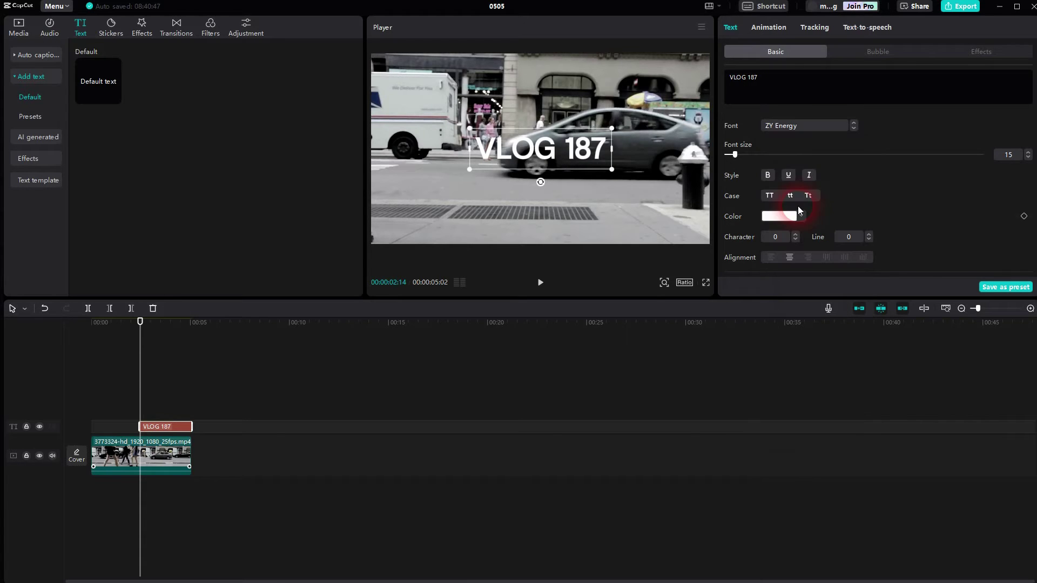
pyautogui.click(768, 176)
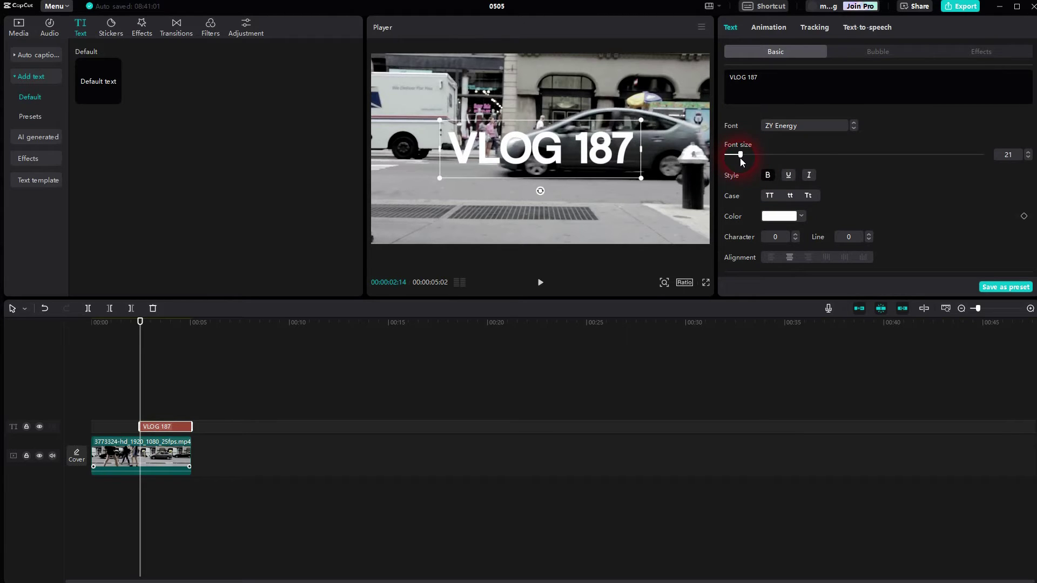
pyautogui.moveTo(736, 155); pyautogui.dragTo(741, 158)
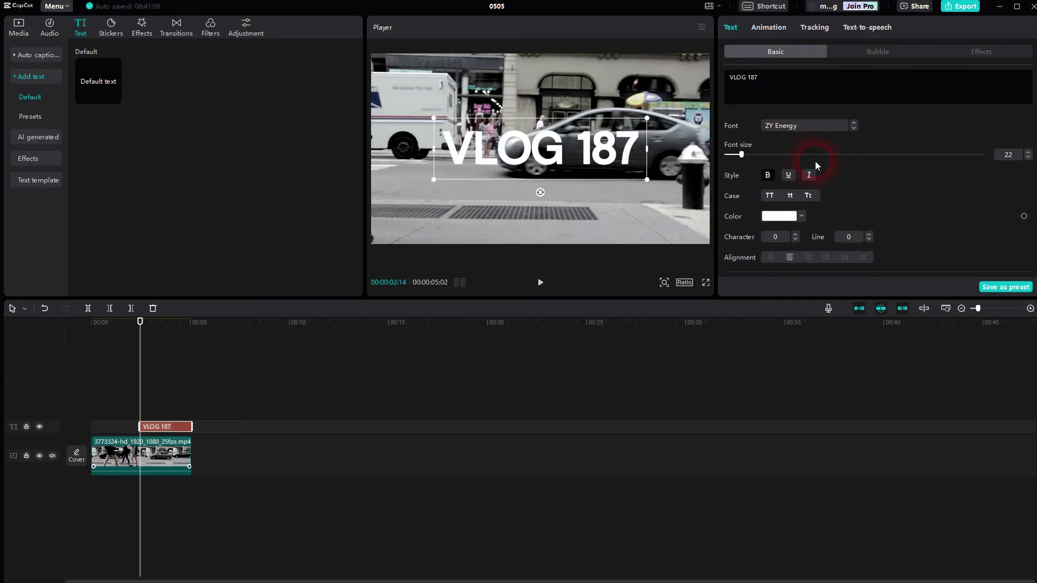
# Step: Color the title with a pink sampled from the video, after trying red and grey
pyautogui.click(803, 213)
pyautogui.moveTo(760, 282)
pyautogui.mouseDown()
pyautogui.moveTo(816, 245)
pyautogui.moveTo(837, 247)
pyautogui.moveTo(809, 257)
pyautogui.mouseUp()
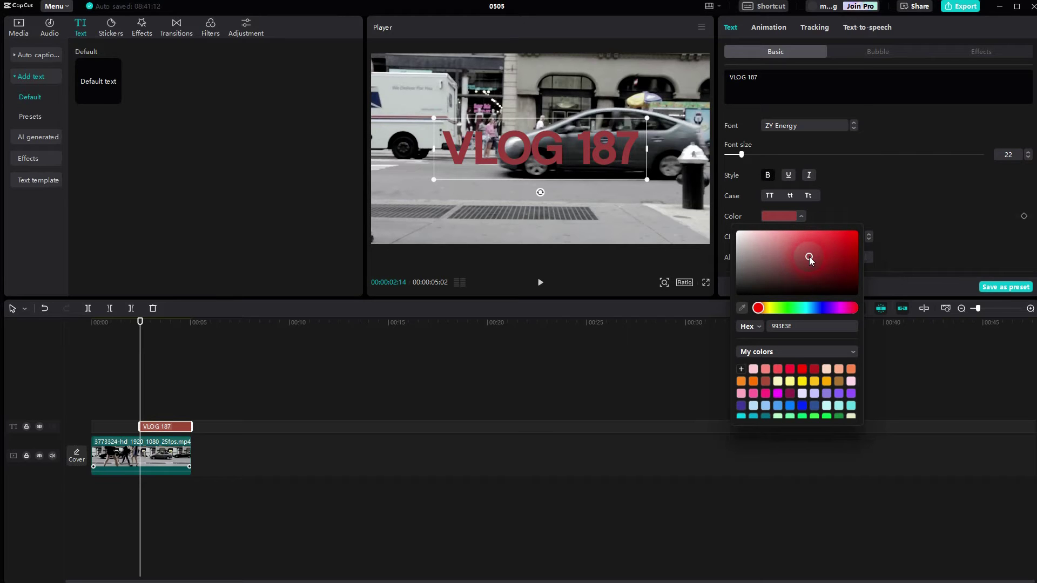
pyautogui.click(742, 308)
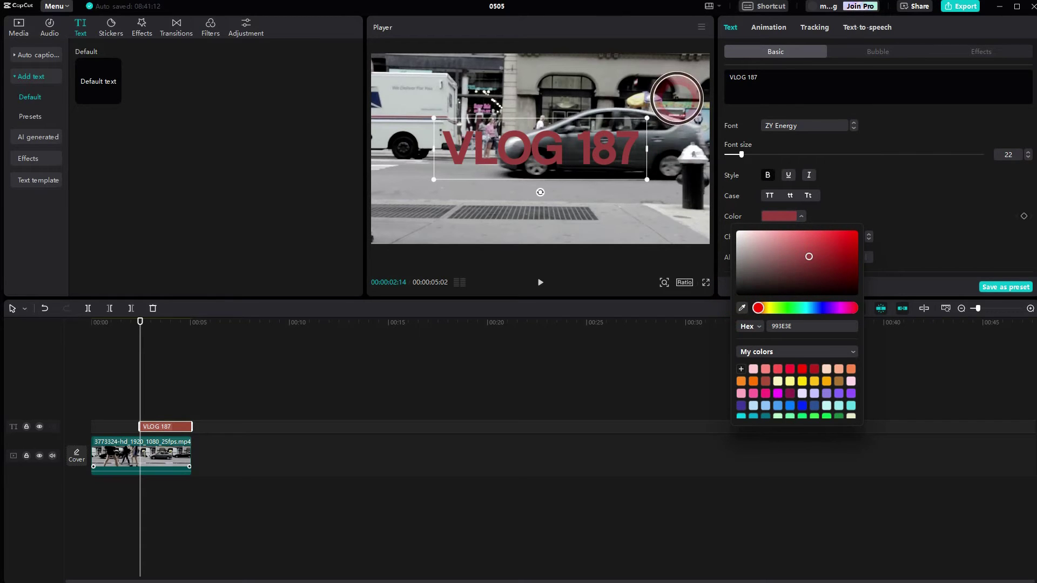
pyautogui.click(688, 104)
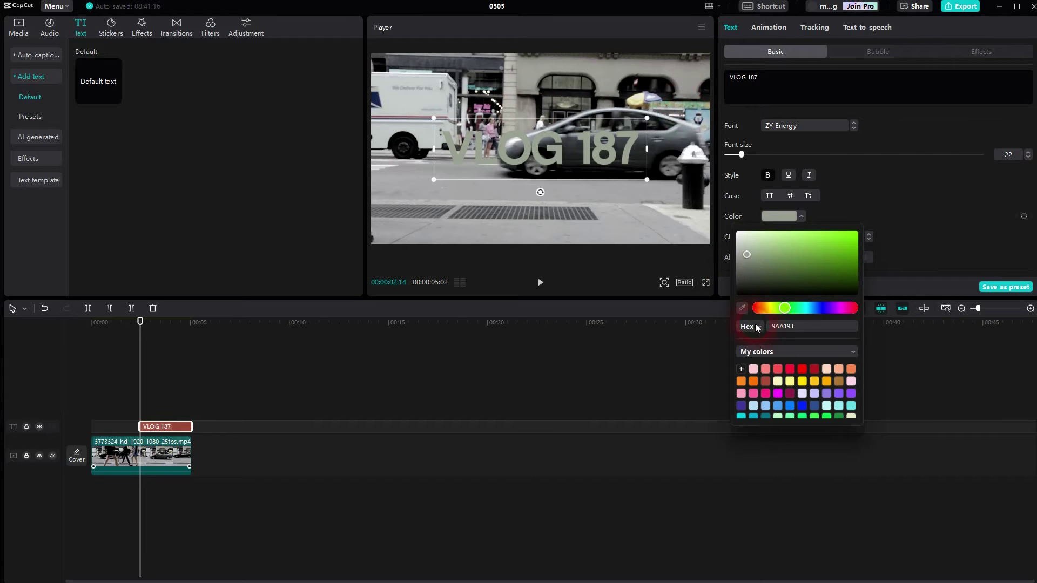
pyautogui.click(741, 308)
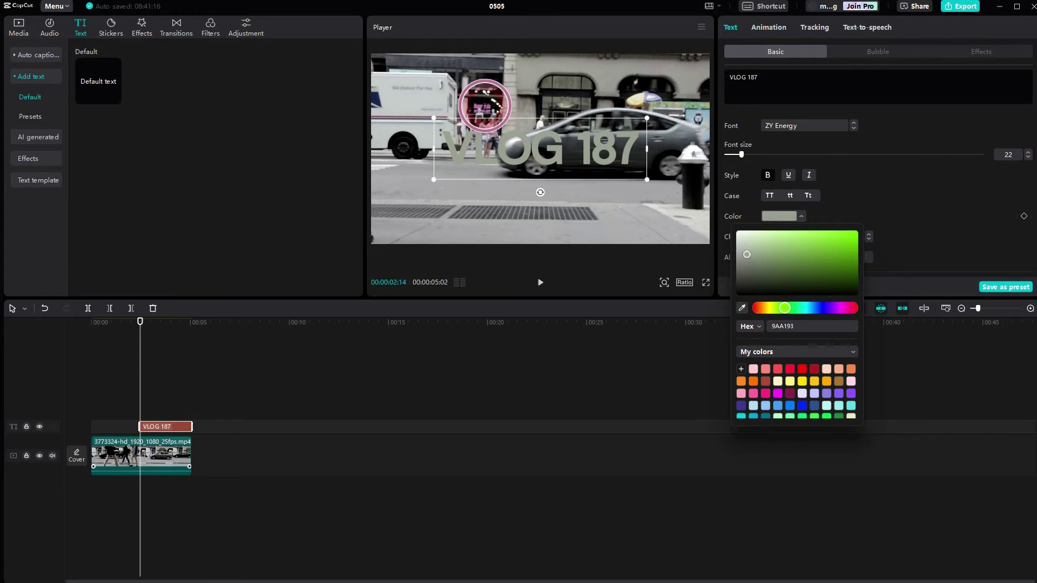
pyautogui.click(487, 108)
pyautogui.click(906, 245)
pyautogui.click(928, 216)
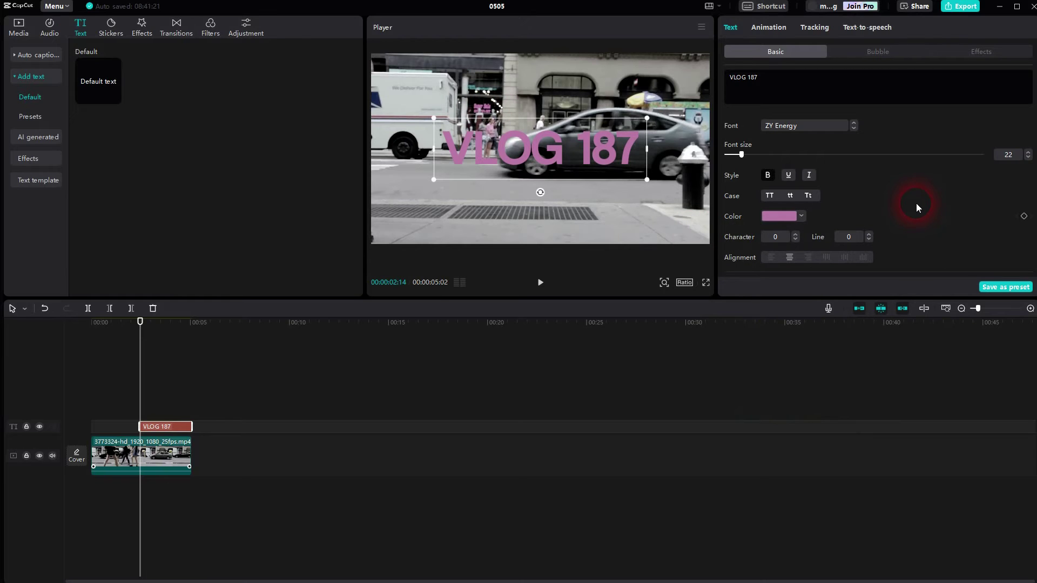
# Step: Make a compound clip and give it a Horizontal mask rotated 90° and shifted right
pyautogui.rightClick(156, 427)
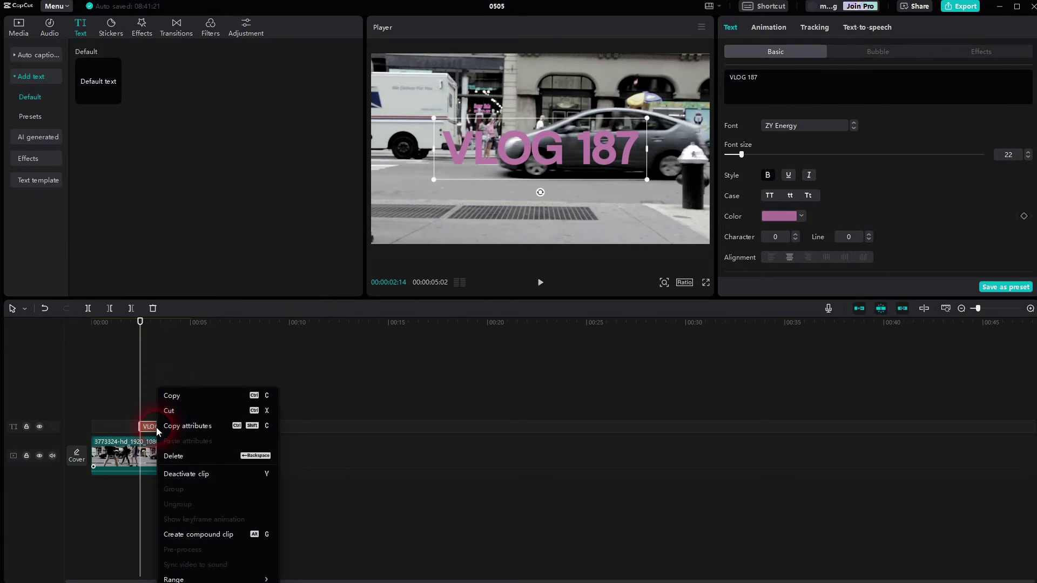
pyautogui.click(212, 535)
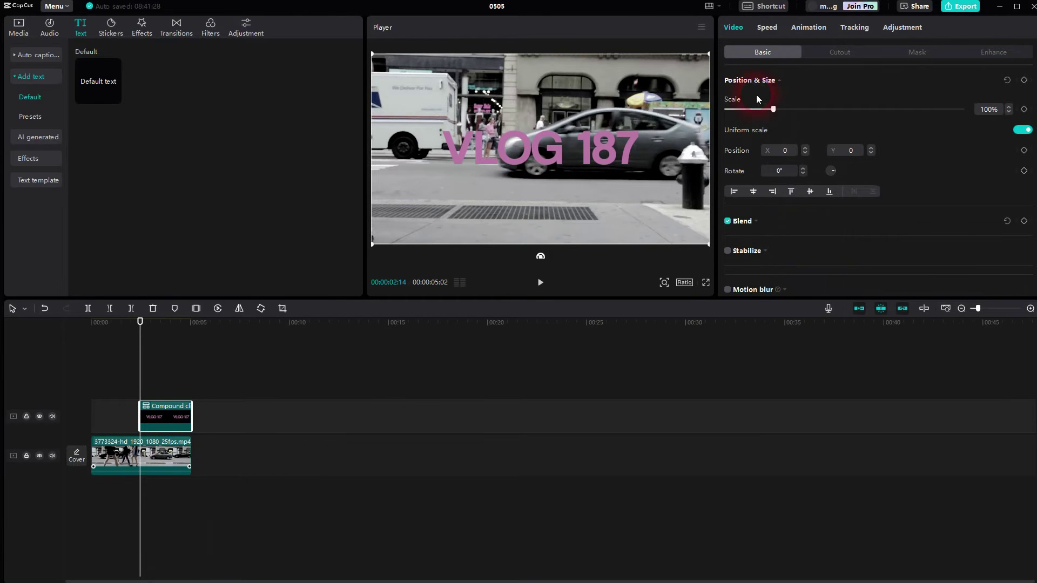
pyautogui.click(913, 52)
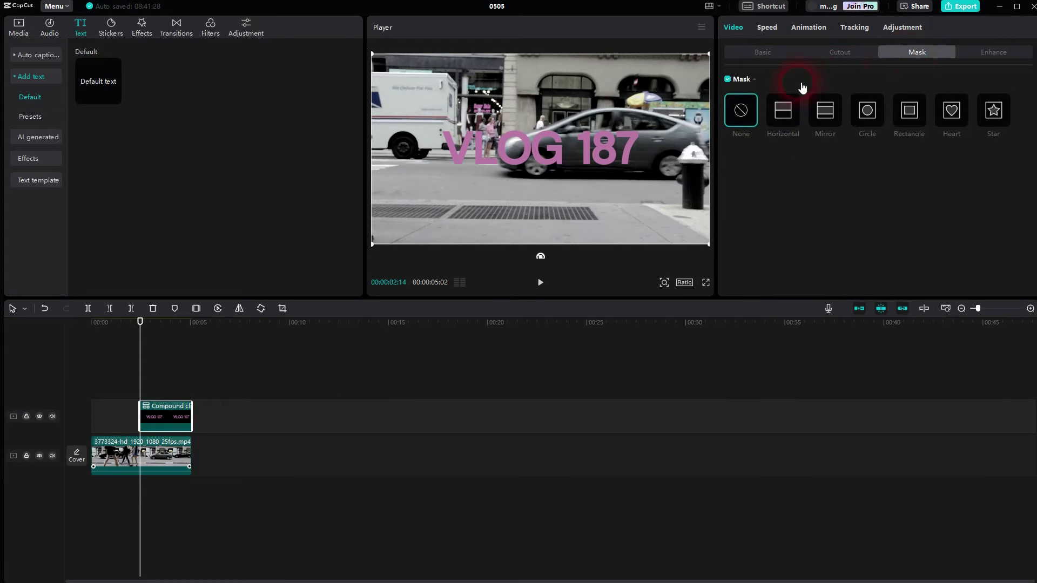
pyautogui.click(782, 113)
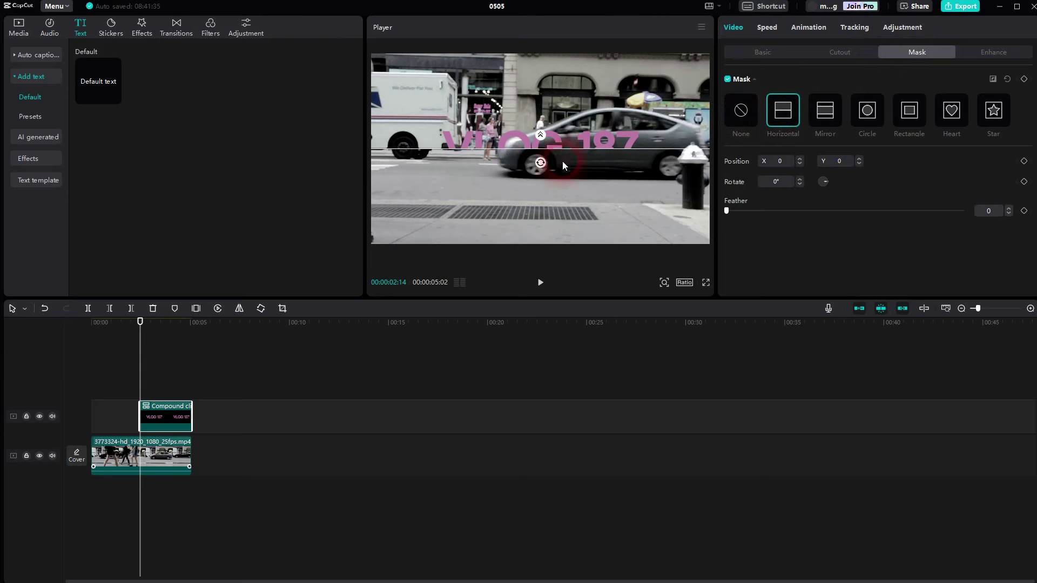
pyautogui.moveTo(541, 165); pyautogui.dragTo(476, 150)
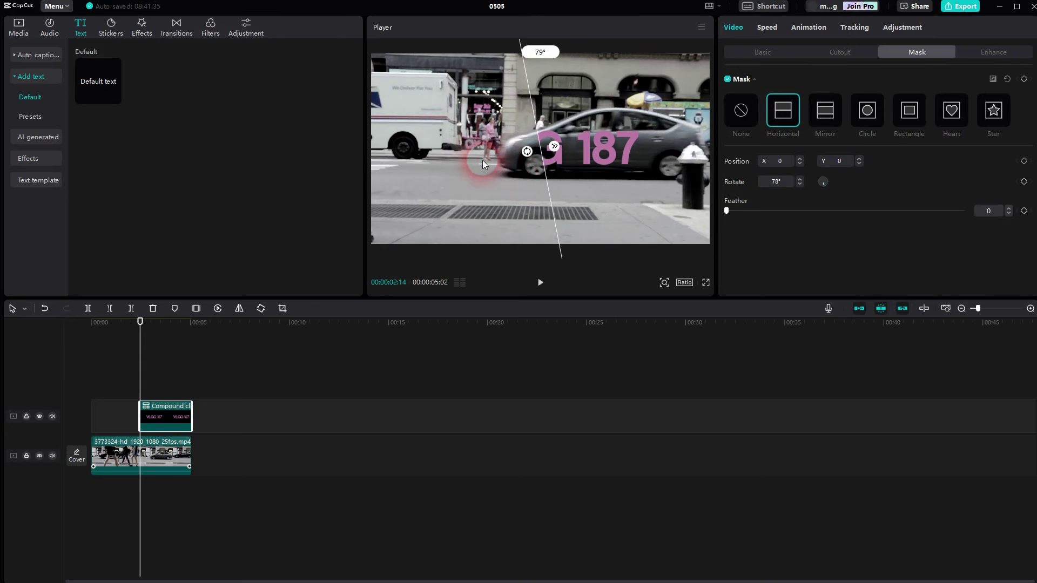
pyautogui.moveTo(546, 129); pyautogui.dragTo(641, 121)
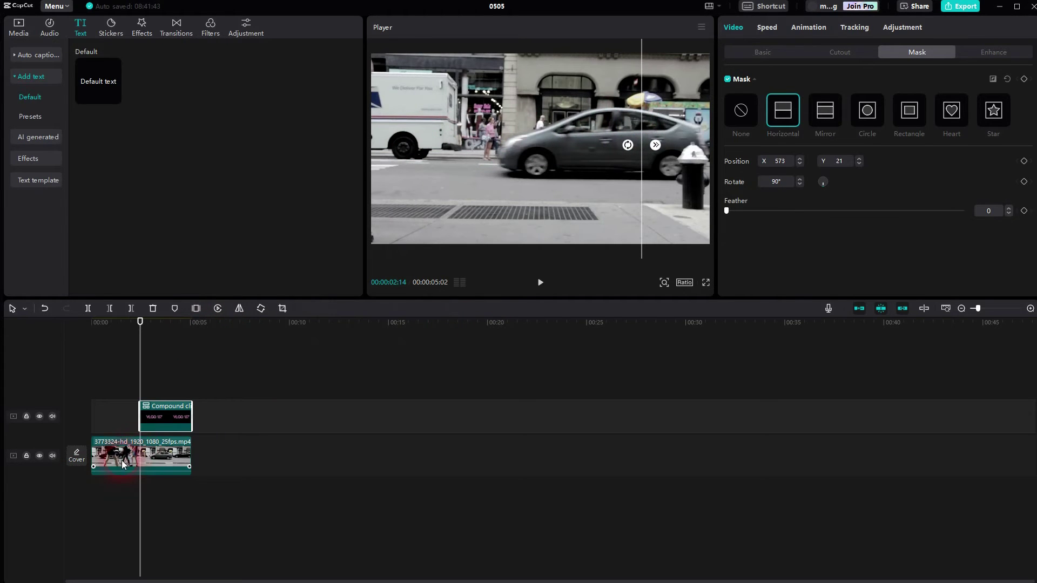
# Step: Step ahead a few frames and shift the mask edge to the car's front
pyautogui.click(678, 196)
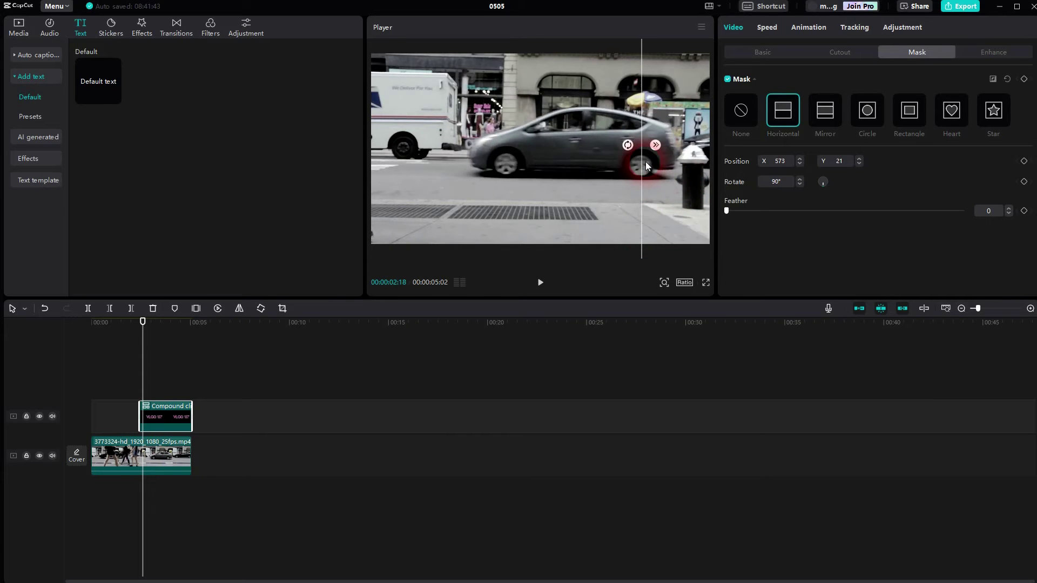
pyautogui.press('Right')
pyautogui.press('Right')
pyautogui.press('Right')
pyautogui.press('Right')
pyautogui.press('Right')
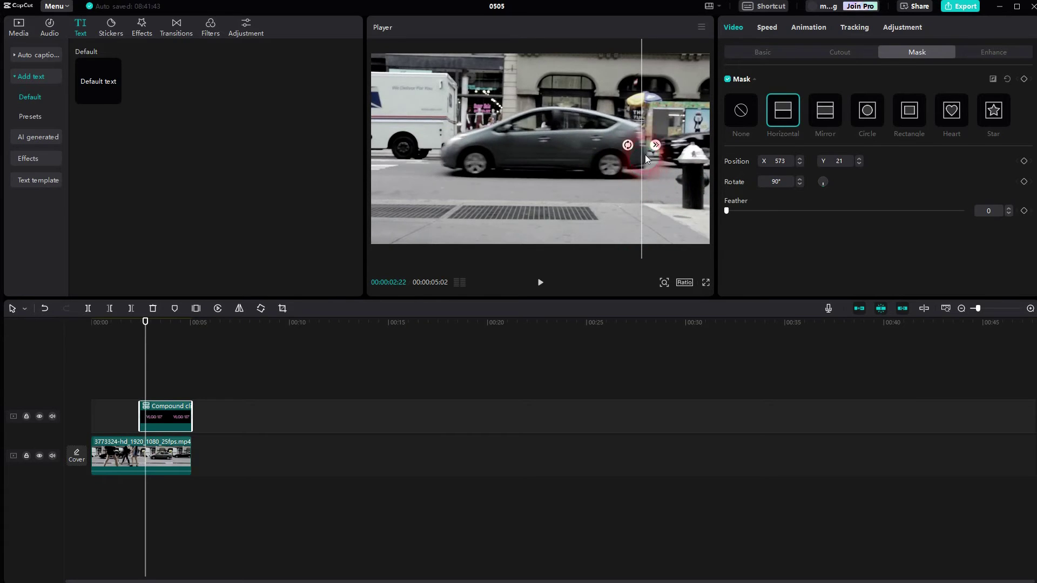
pyautogui.press('Right')
pyautogui.moveTo(641, 124); pyautogui.dragTo(602, 129)
pyautogui.press('Right')
pyautogui.press('Right')
pyautogui.press('Right')
pyautogui.press('Right')
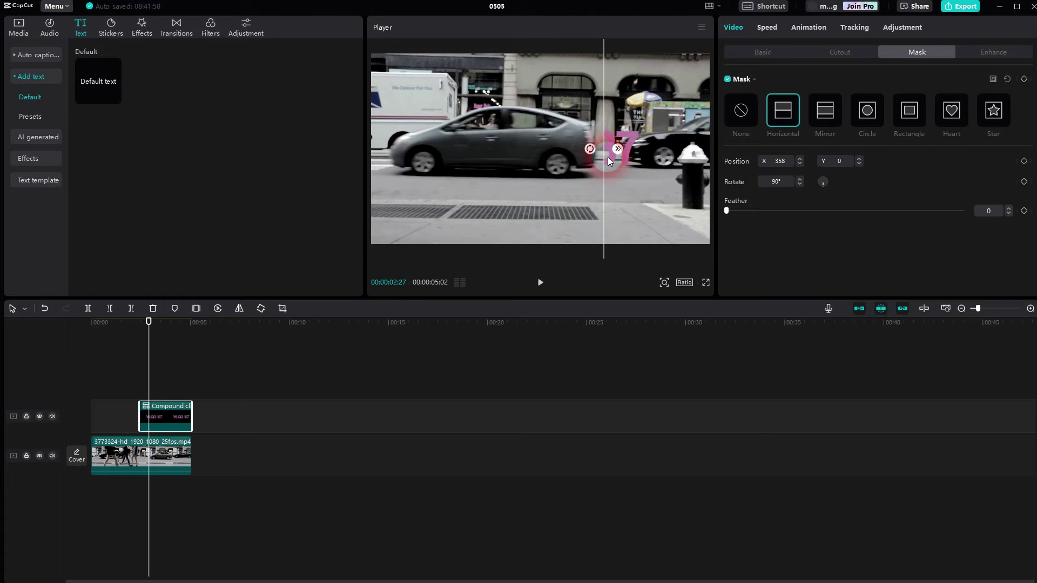
# Step: Return to 02:14 and push the mask edge right to X 876
pyautogui.moveTo(154, 375); pyautogui.dragTo(141, 373)
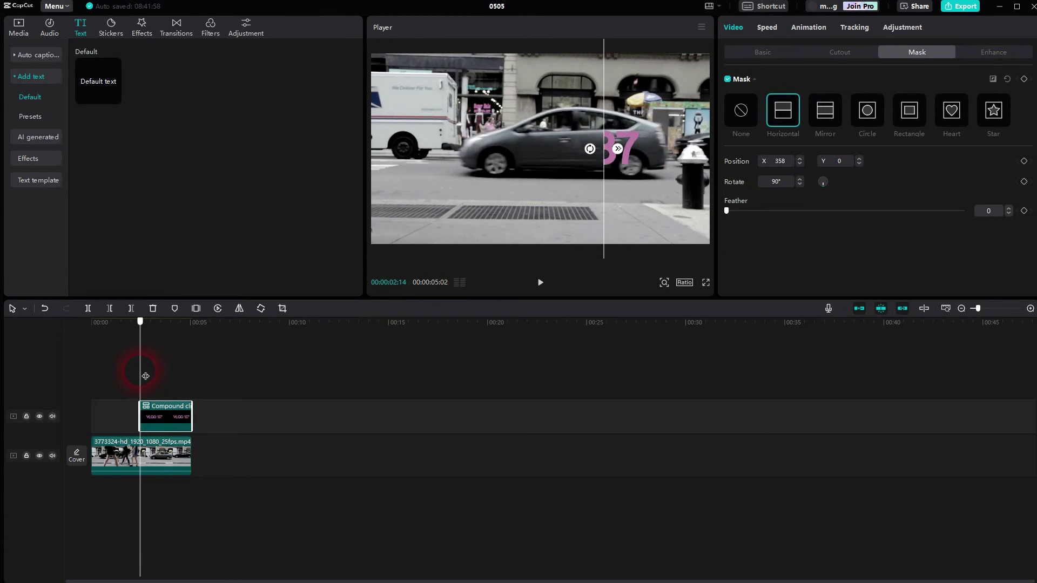
pyautogui.click(630, 190)
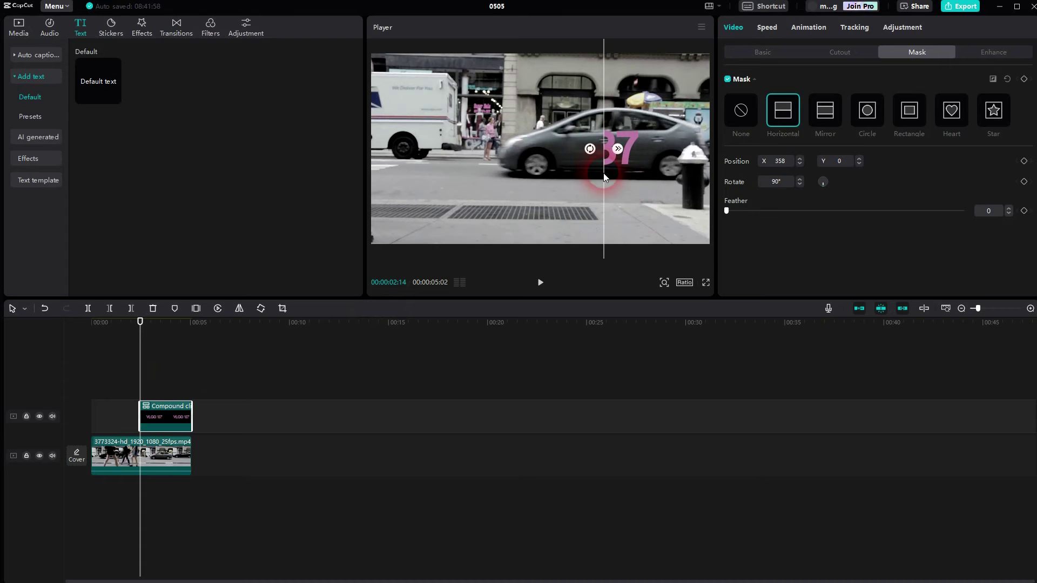
pyautogui.moveTo(603, 180)
pyautogui.mouseDown()
pyautogui.moveTo(687, 177)
pyautogui.moveTo(696, 166)
pyautogui.mouseUp()
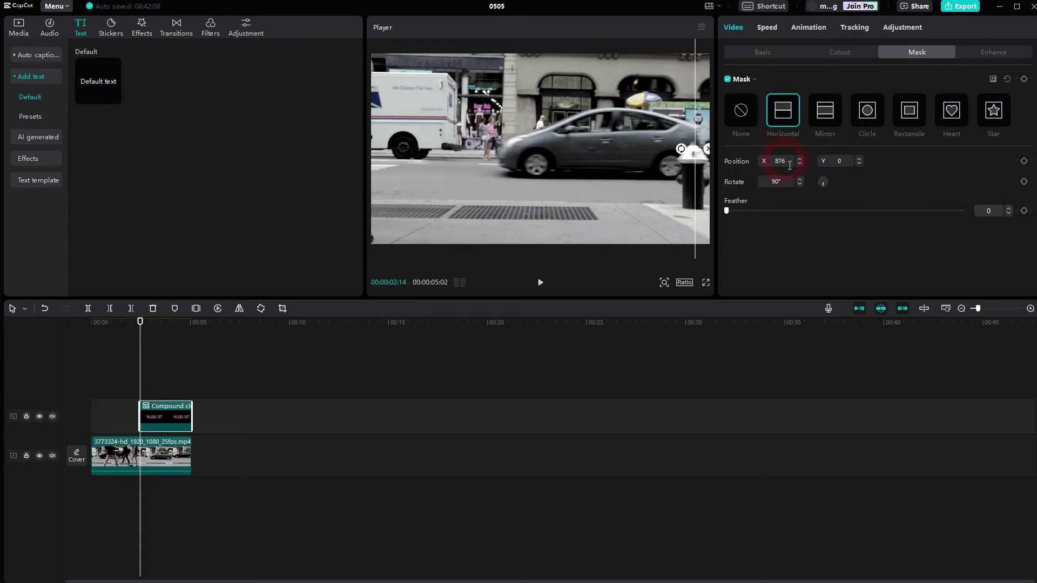
# Step: Set a mask Position keyframe, advance two frames, and drag the edge left with the car
pyautogui.click(1023, 161)
pyautogui.press('Right')
pyautogui.press('Right')
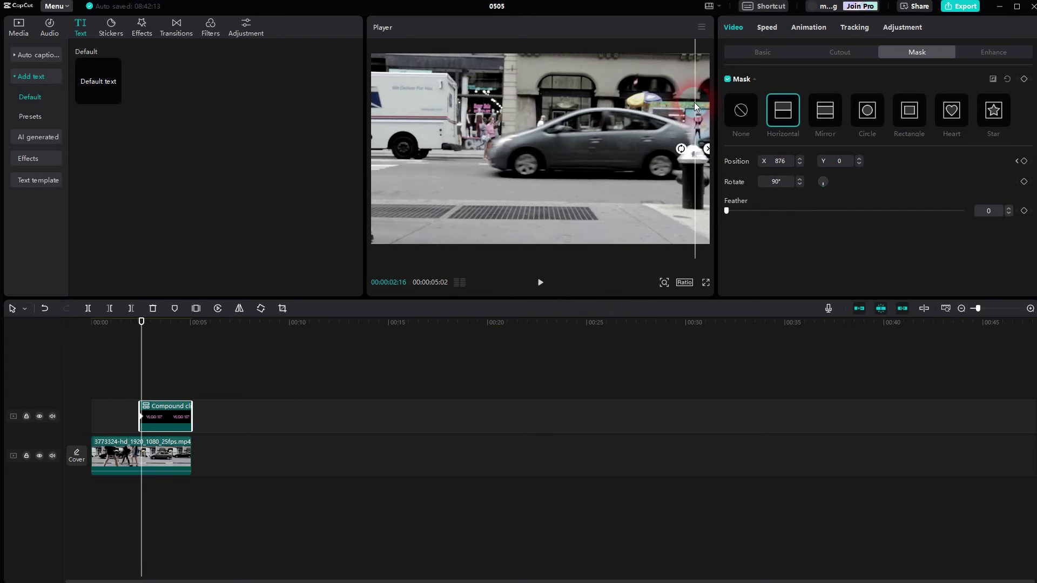
pyautogui.moveTo(694, 102); pyautogui.dragTo(319, 126)
pyautogui.press('Right')
pyautogui.press('Right')
pyautogui.press('Right')
pyautogui.press('Right')
pyautogui.press('Right')
pyautogui.press('Right')
pyautogui.press('Right')
pyautogui.press('Right')
pyautogui.press('Right')
pyautogui.press('Right')
pyautogui.press('Right')
pyautogui.press('Right')
pyautogui.press('Right')
pyautogui.press('Right')
pyautogui.press('Right')
pyautogui.press('Right')
pyautogui.press('Right')
pyautogui.press('Right')
pyautogui.press('Right')
pyautogui.press('Right')
pyautogui.press('Right')
pyautogui.press('Right')
pyautogui.press('Right')
pyautogui.press('Right')
pyautogui.press('Right')
pyautogui.press('Right')
pyautogui.press('Right')
pyautogui.press('Right')
pyautogui.press('Right')
pyautogui.press('Right')
pyautogui.press('Right')
pyautogui.press('Right')
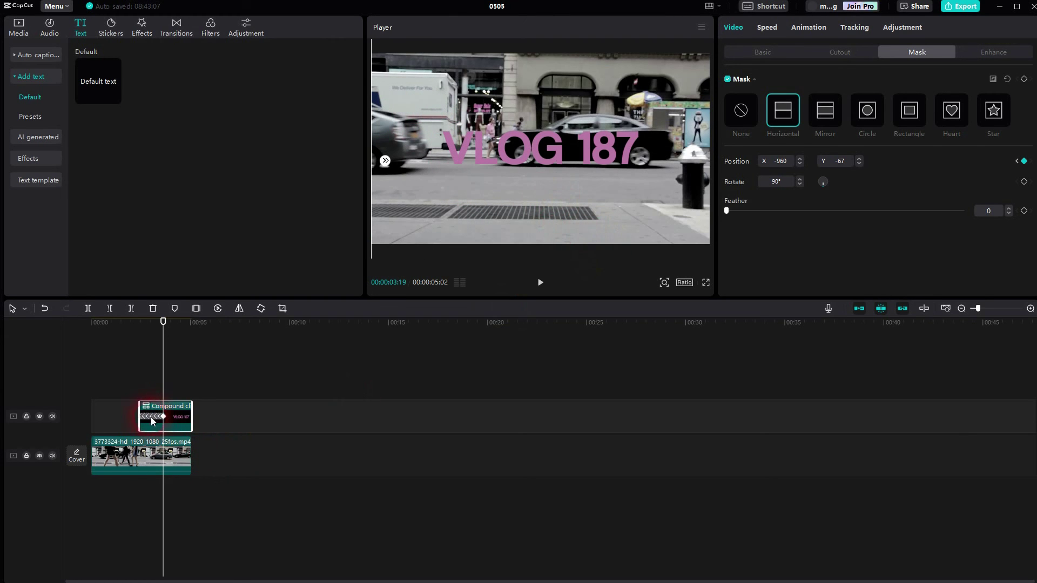
pyautogui.moveTo(162, 377); pyautogui.dragTo(107, 381)
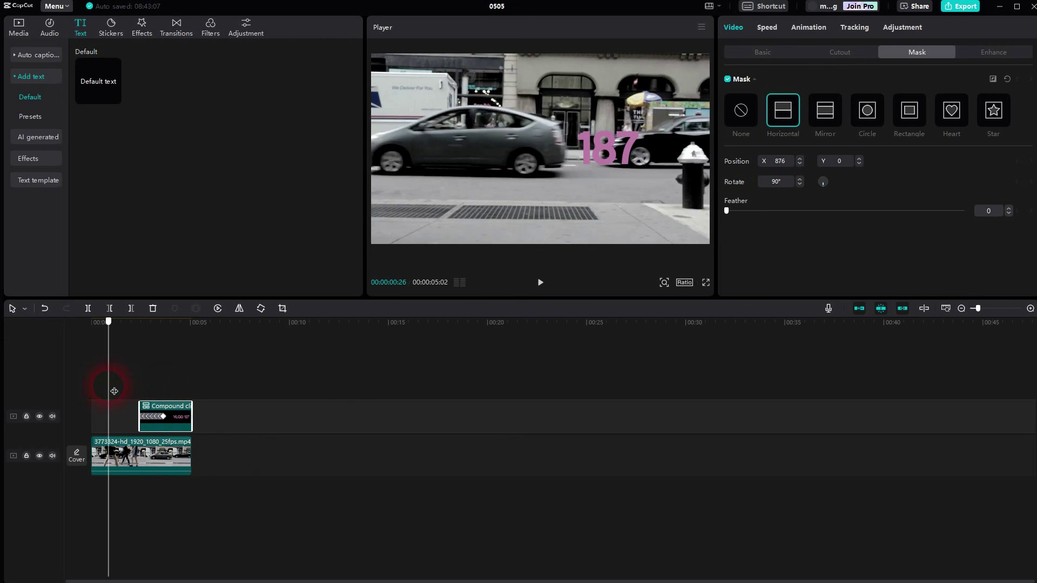
pyautogui.click(131, 464)
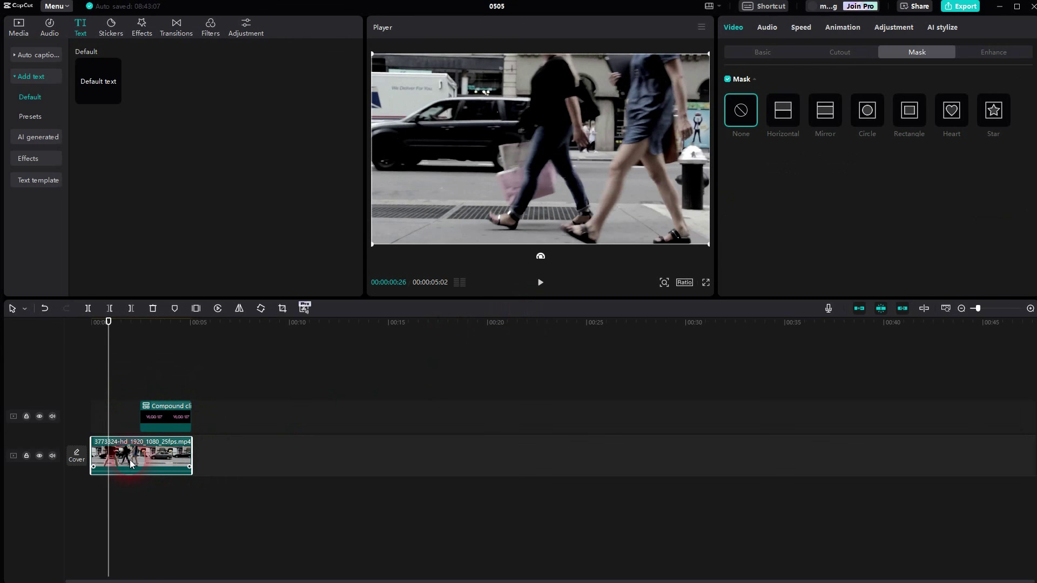
pyautogui.click(548, 285)
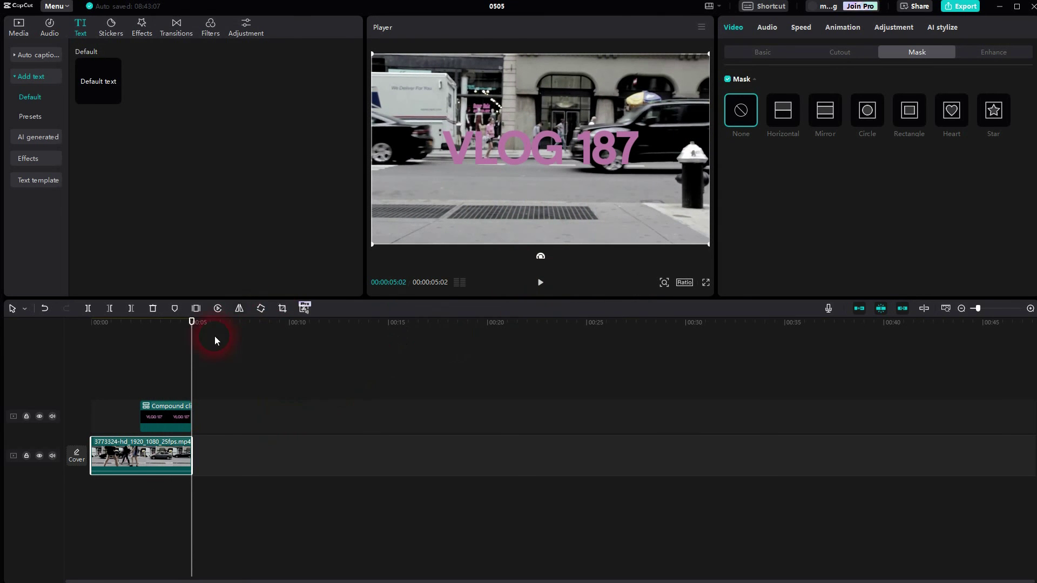
pyautogui.moveTo(200, 363); pyautogui.dragTo(164, 364)
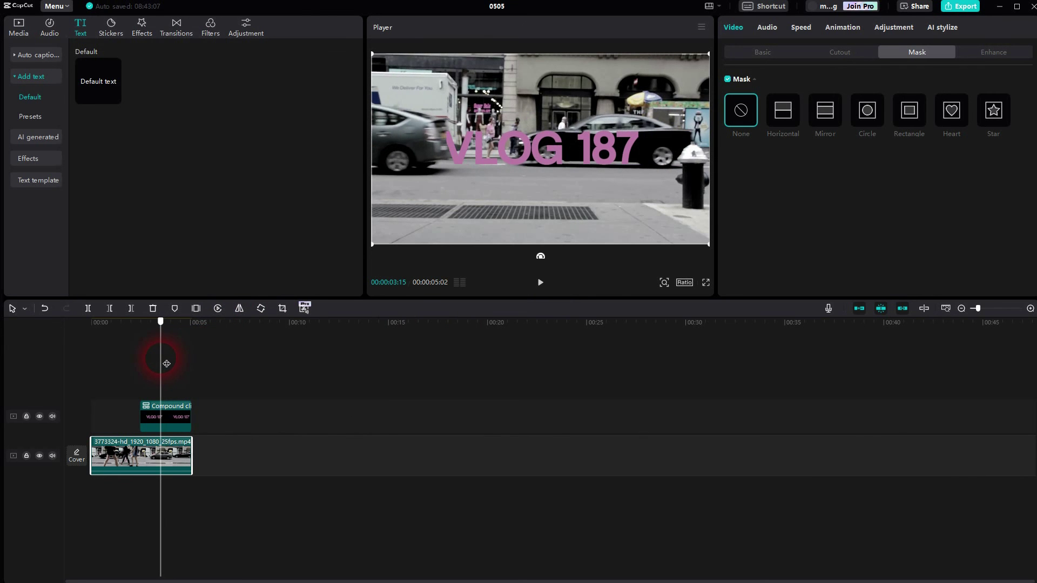